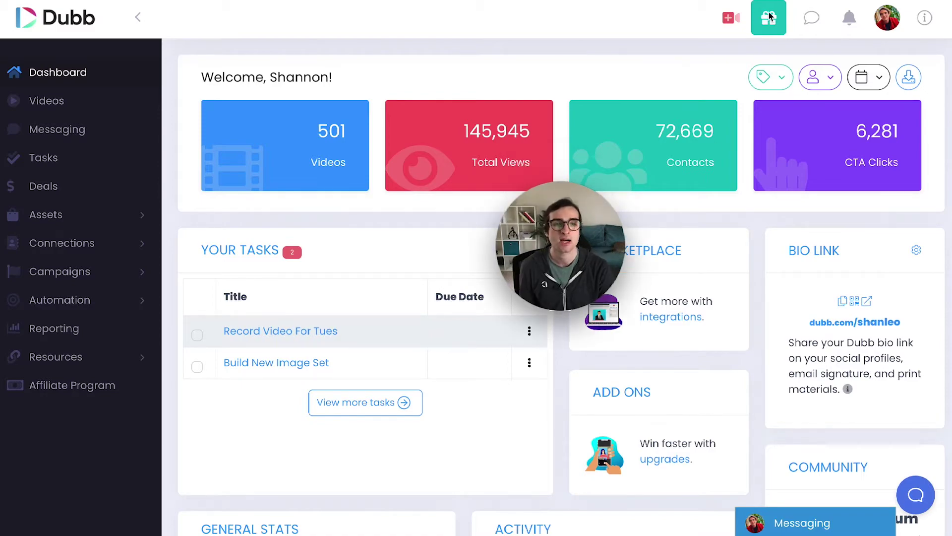
{"action": "scroll", "coordinate": [408, 138], "scroll_direction": "down", "scroll_amount": 8}
{"action": "scroll", "coordinate": [408, 138], "scroll_direction": "down", "scroll_amount": 8}
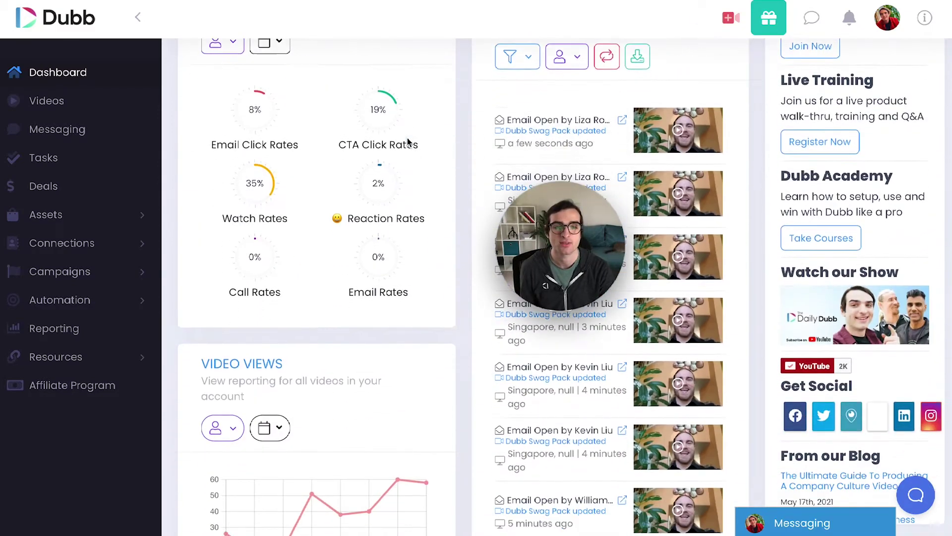
{"action": "scroll", "coordinate": [408, 142], "scroll_direction": "down", "scroll_amount": 8}
{"action": "scroll", "coordinate": [407, 141], "scroll_direction": "down", "scroll_amount": 6}
{"action": "scroll", "coordinate": [335, 141], "scroll_direction": "down", "scroll_amount": 3}
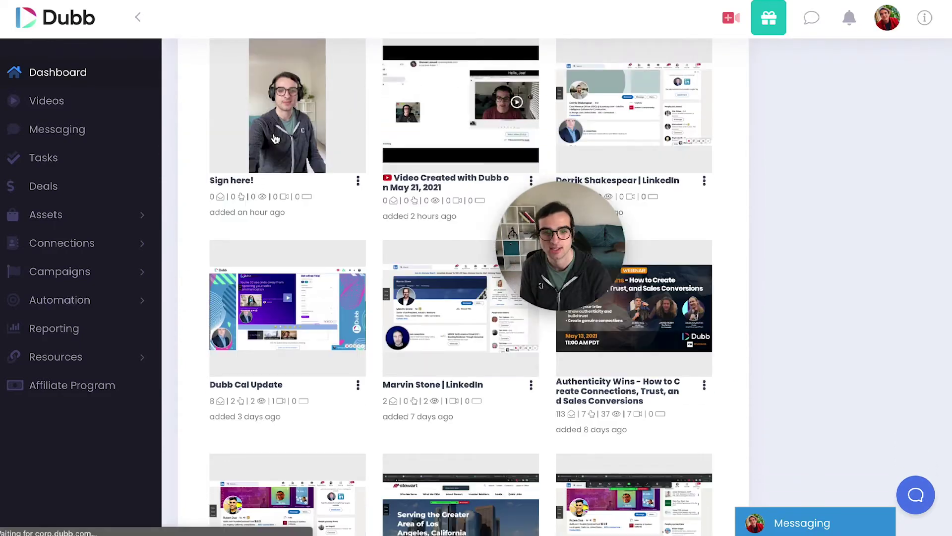
Step: Open the Sign here! video from the dashboard video grid
{"action": "left_click", "coordinate": [274, 137]}
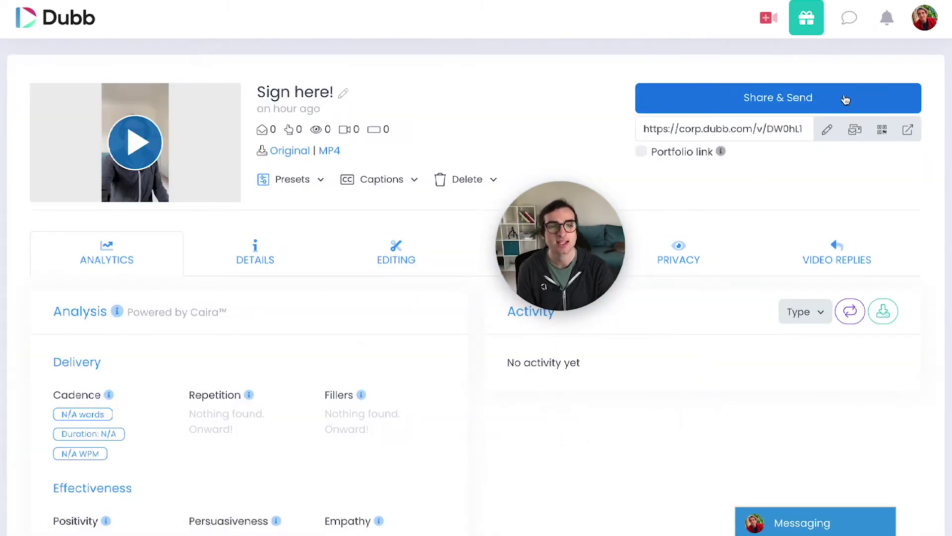
Step: Share Sign here! tracked to the suggested contact with a personalized greeting, copying the email link
{"action": "left_click", "coordinate": [845, 98]}
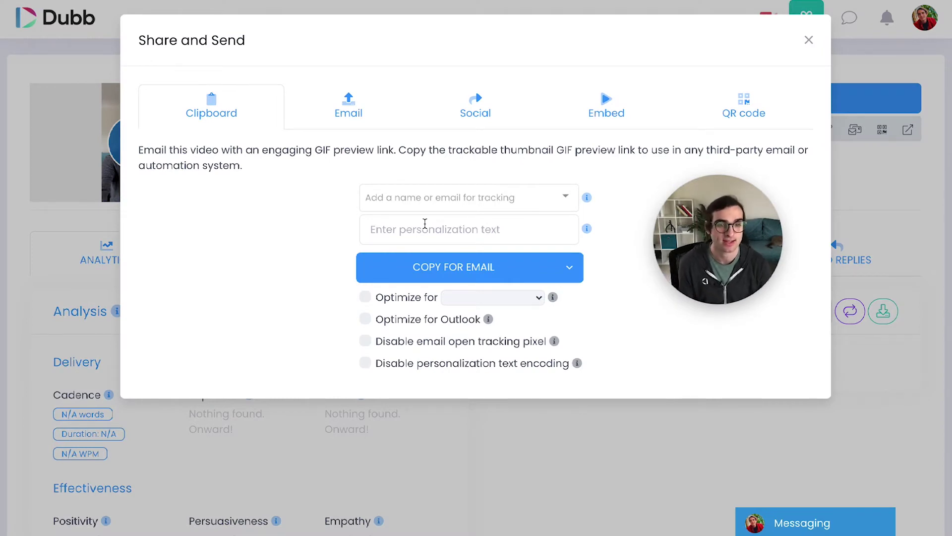
{"action": "left_click", "coordinate": [416, 197]}
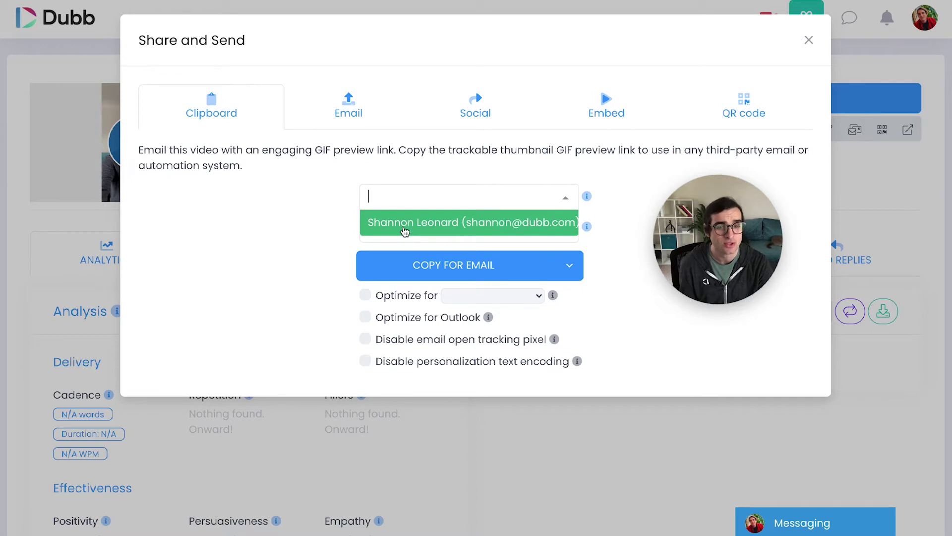
{"action": "left_click", "coordinate": [405, 226]}
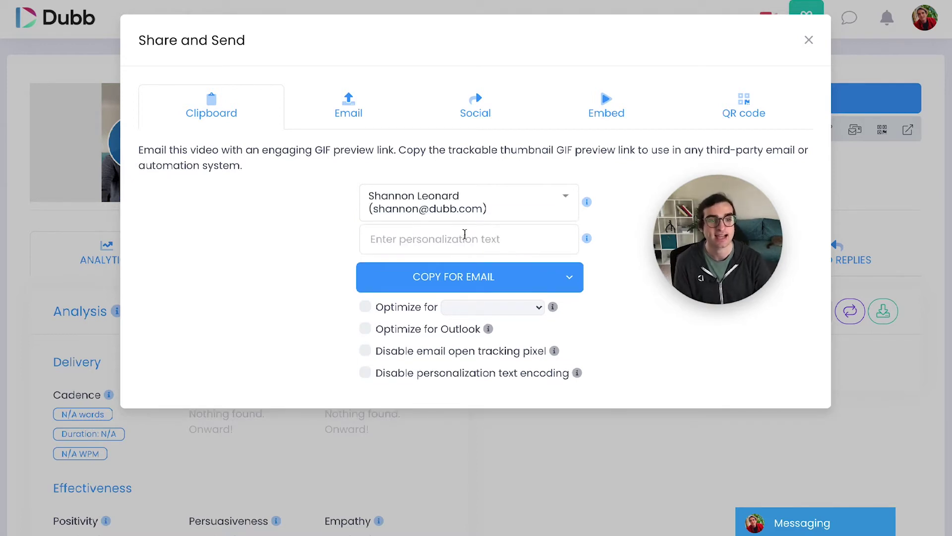
{"action": "left_click", "coordinate": [464, 239]}
{"action": "type", "text": "Hello, Shannon!"}
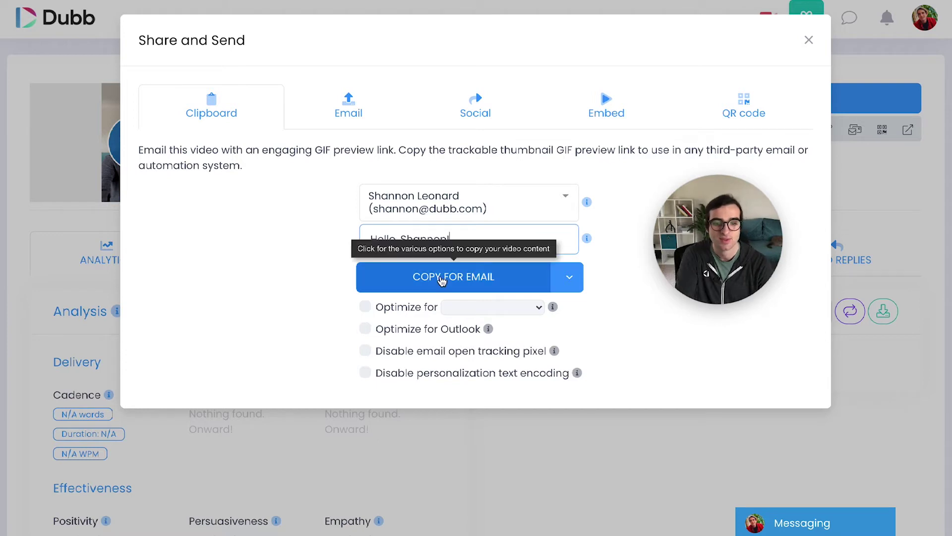
{"action": "left_click", "coordinate": [442, 277]}
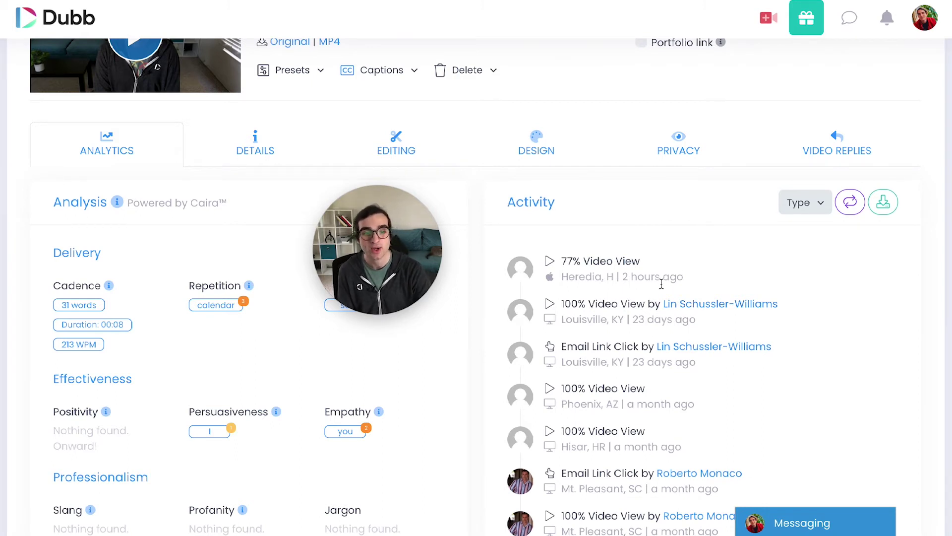
Step: Highlight a contact's 100% Video View entry in the Activity panel
{"action": "left_click_drag", "start_coordinate": [561, 303], "coordinate": [777, 305]}
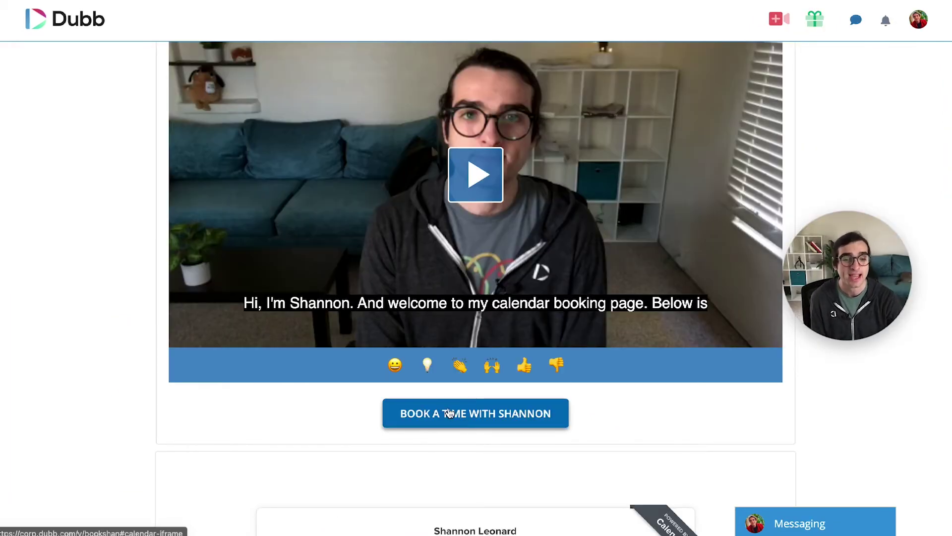
{"action": "scroll", "coordinate": [450, 409], "scroll_direction": "down", "scroll_amount": 1}
{"action": "scroll", "coordinate": [452, 499], "scroll_direction": "down", "scroll_amount": 3}
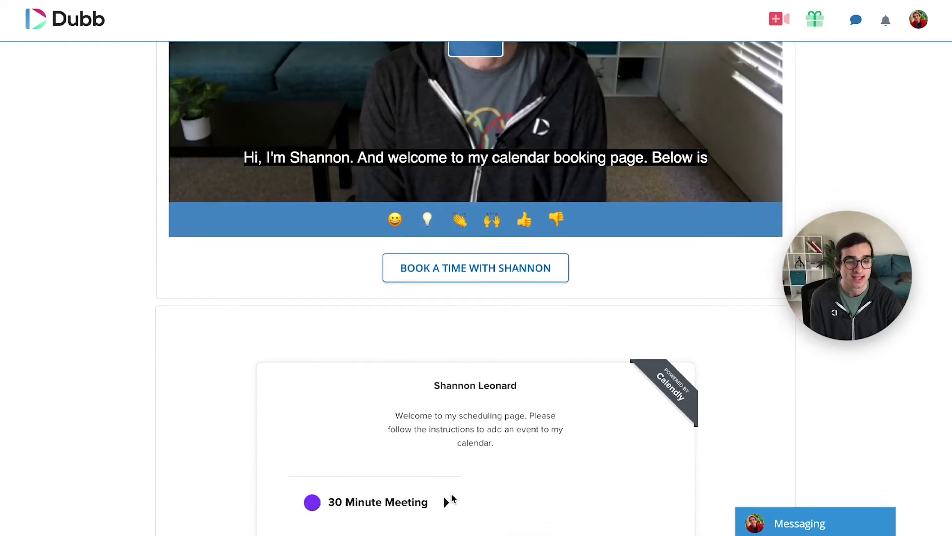
{"action": "scroll", "coordinate": [596, 417], "scroll_direction": "up", "scroll_amount": 4}
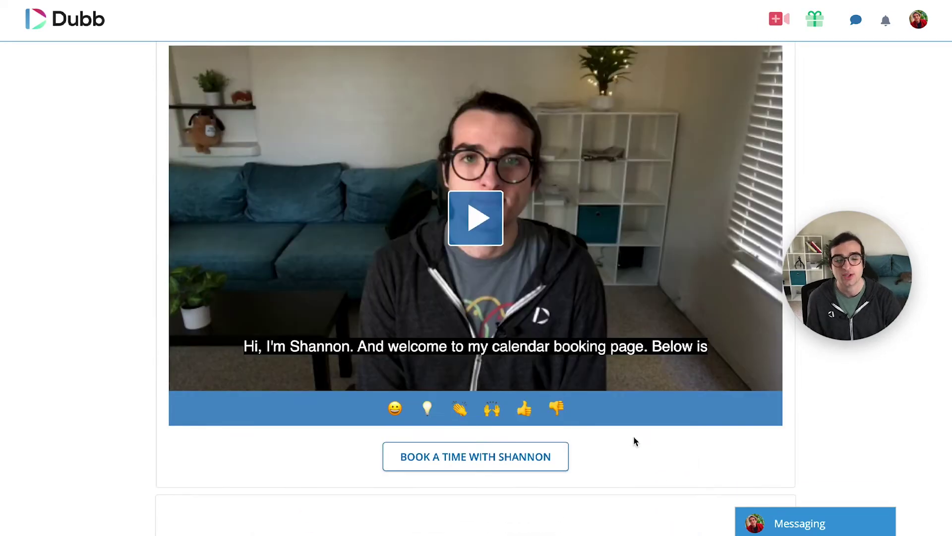
{"action": "scroll", "coordinate": [635, 441], "scroll_direction": "up", "scroll_amount": 1}
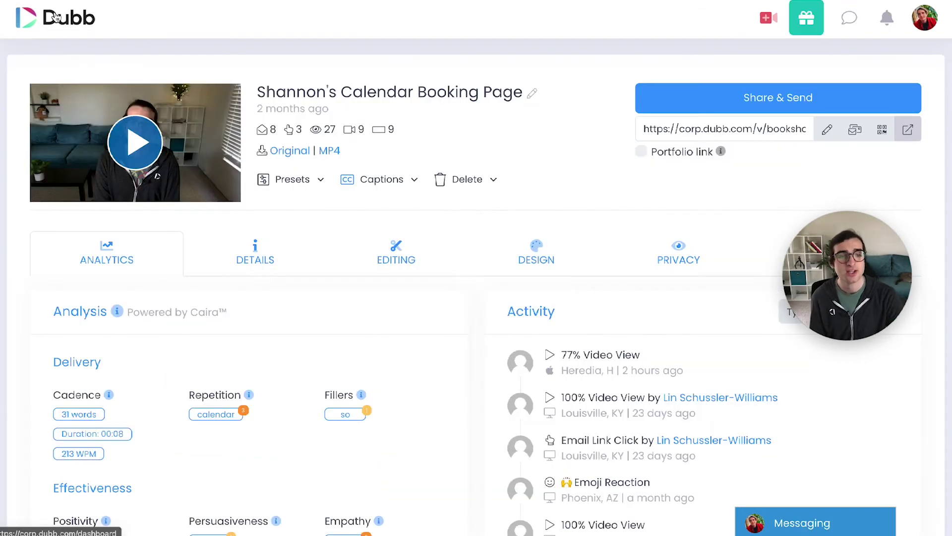
Step: Return to the main dashboard via the Dubb logo
{"action": "left_click", "coordinate": [54, 17]}
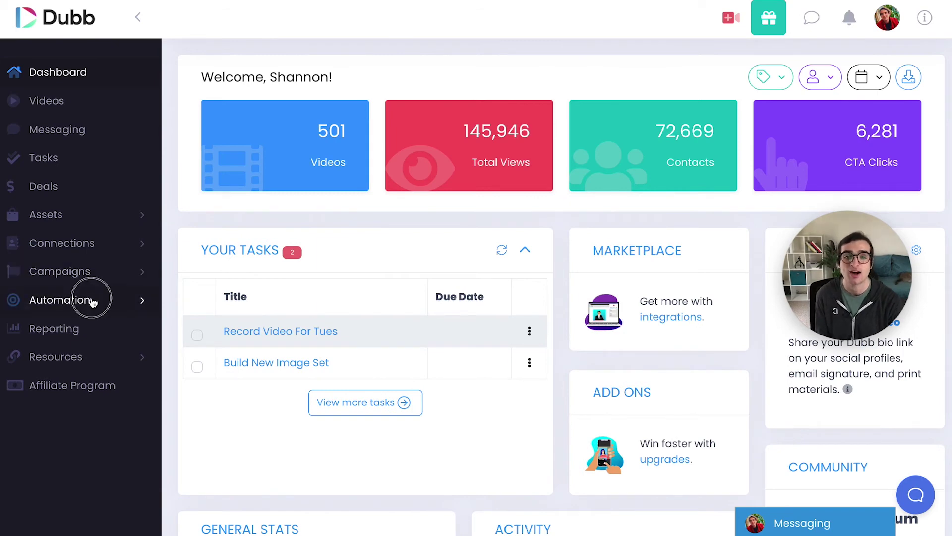
Step: Go to Automation workflows from the sidebar
{"action": "left_click", "coordinate": [92, 301]}
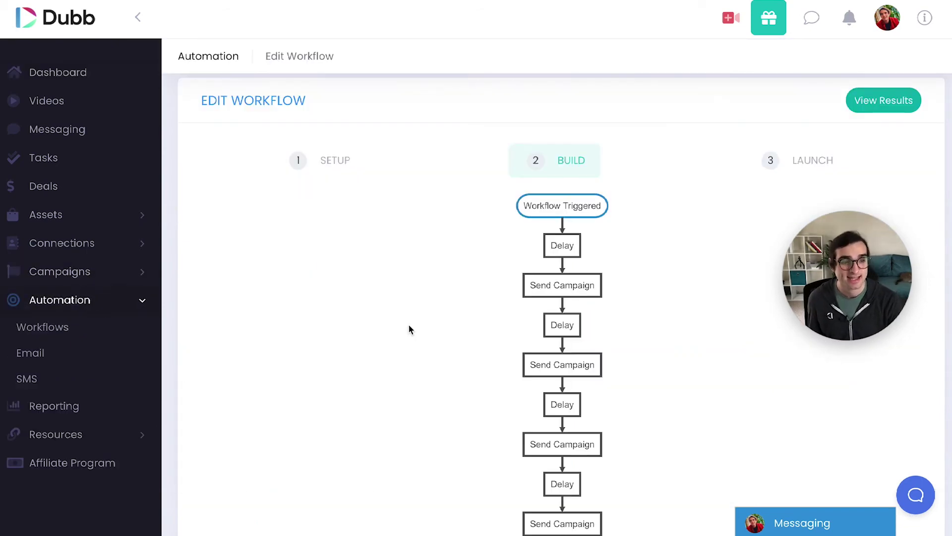
{"action": "scroll", "coordinate": [408, 330], "scroll_direction": "down", "scroll_amount": 1}
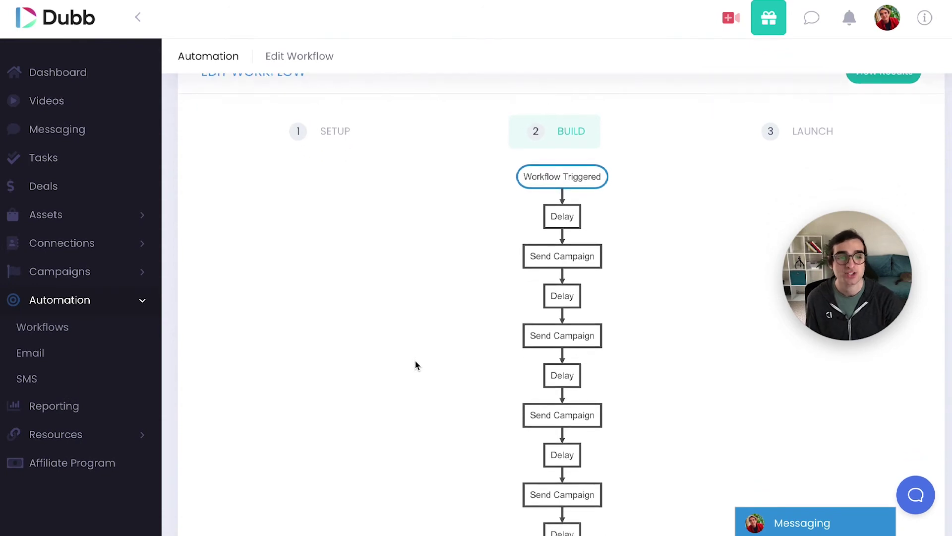
{"action": "scroll", "coordinate": [416, 364], "scroll_direction": "down", "scroll_amount": 2}
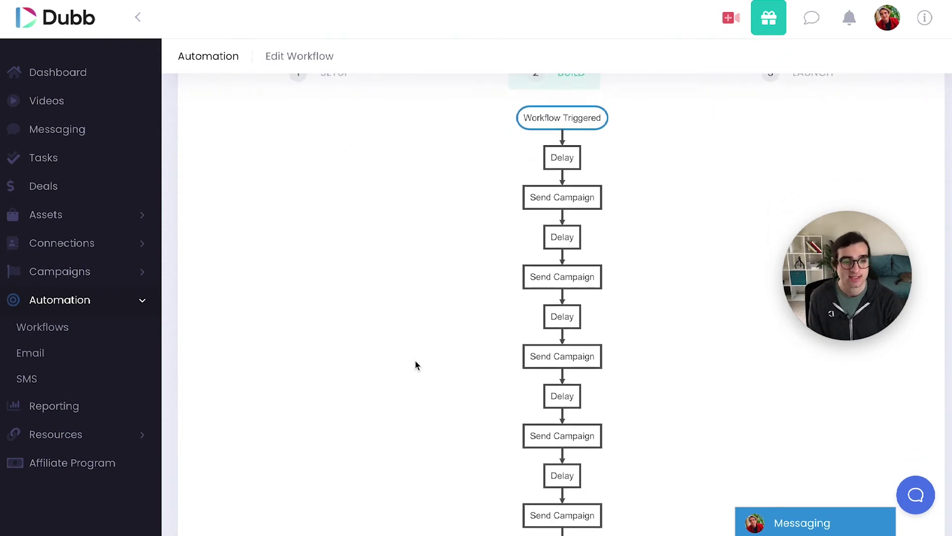
{"action": "scroll", "coordinate": [416, 364], "scroll_direction": "down", "scroll_amount": 3}
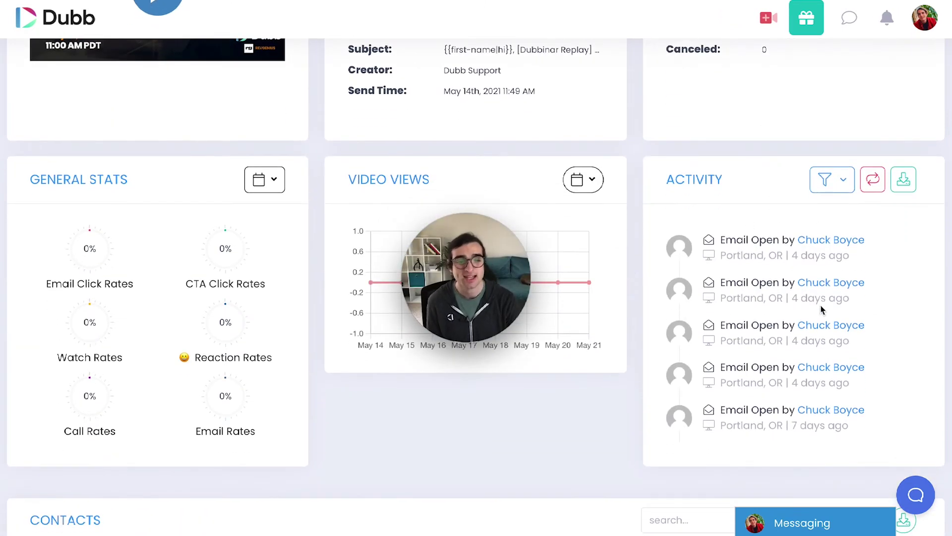
Step: Show the event types in the Authenticity Wins campaign's Activity filter
{"action": "left_click", "coordinate": [831, 180]}
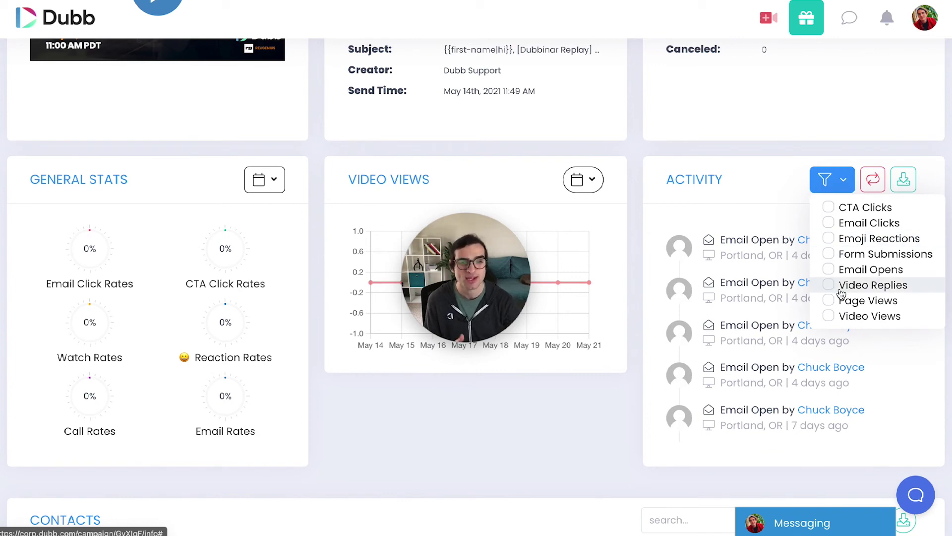
{"action": "scroll", "coordinate": [744, 223], "scroll_direction": "up", "scroll_amount": 5}
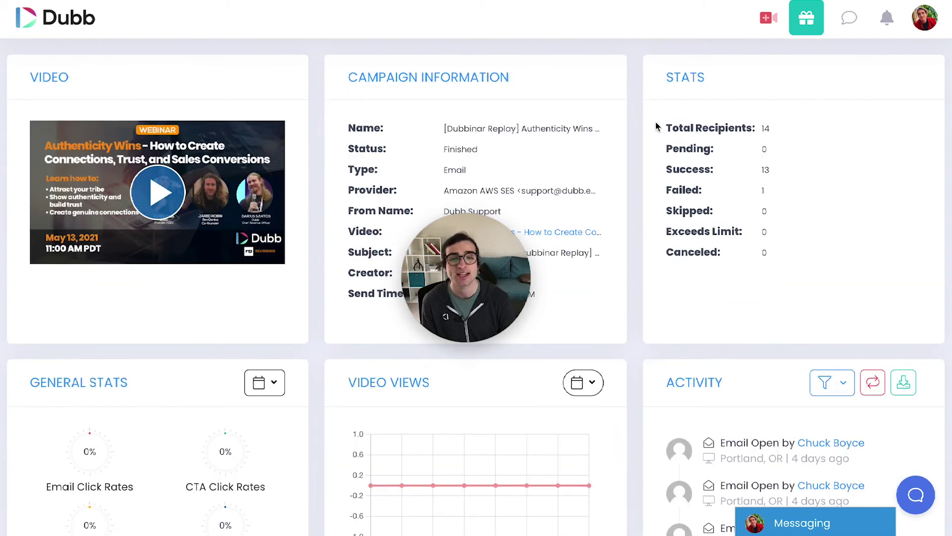